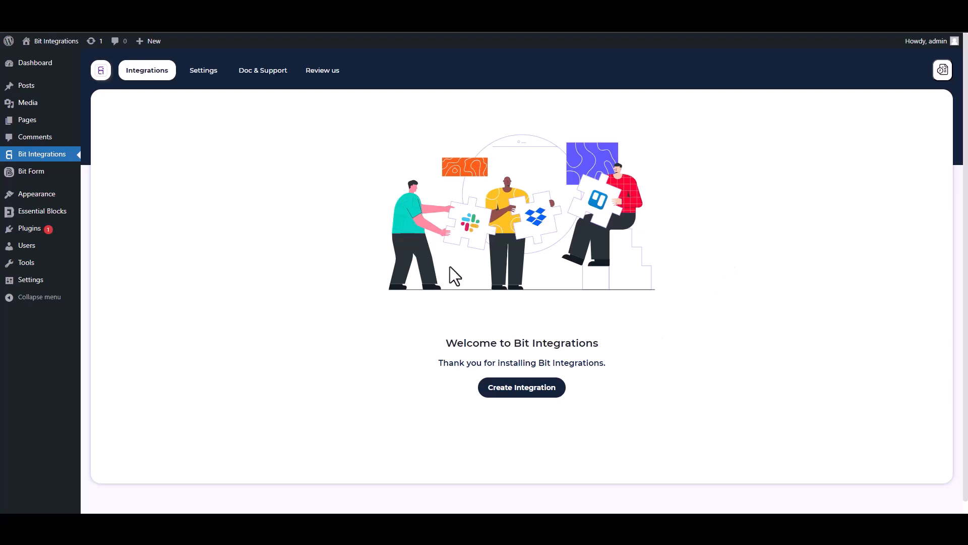
- Create a new integration and pick Essential Blocks as its trigger after searching 'es'
left_click(528, 395)
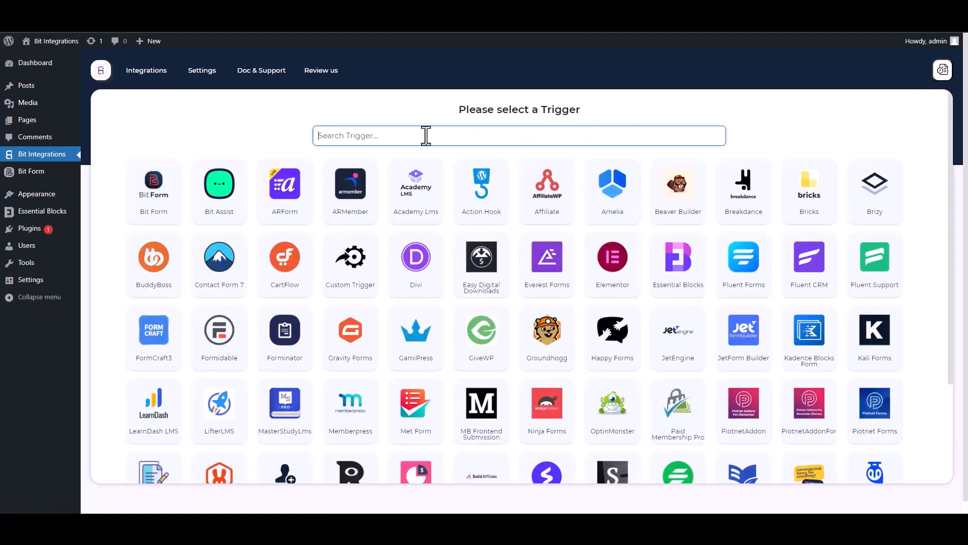
type("es")
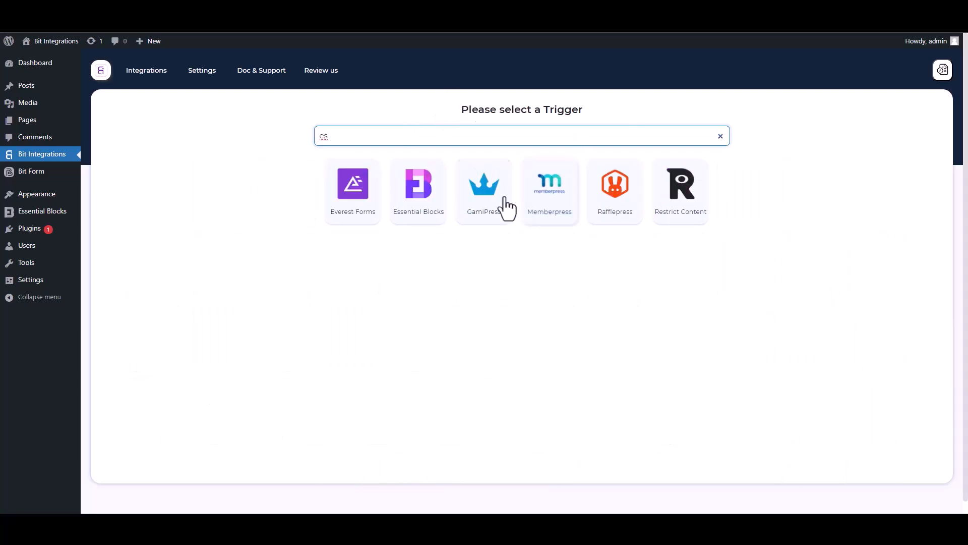
left_click(420, 208)
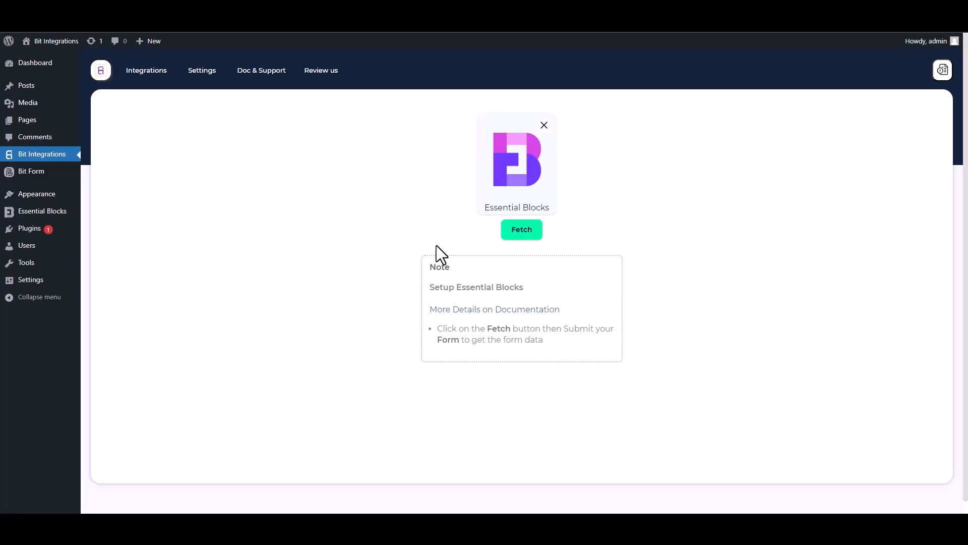
- Fetch the form and submit test data: first name 'test', last name 'test2', a test e-mail and phone
left_click(521, 236)
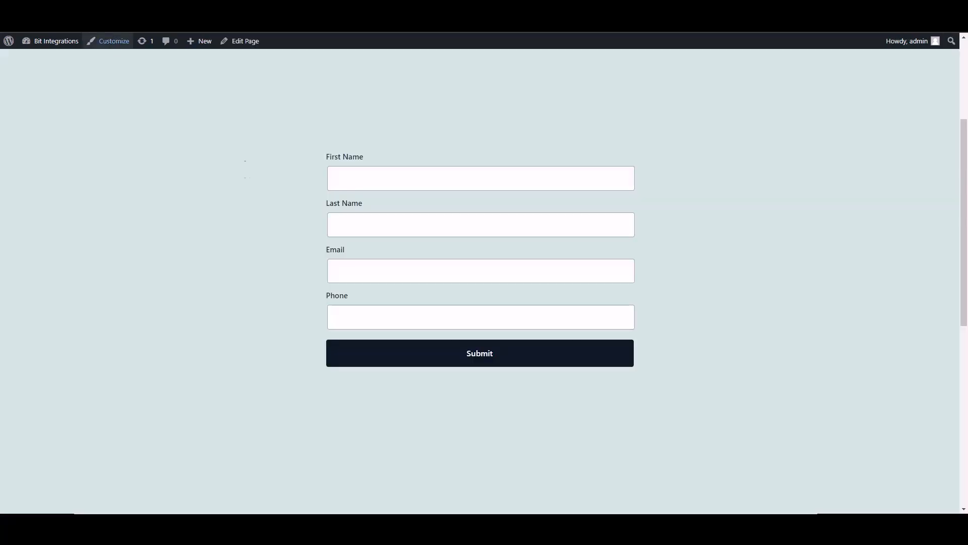
left_click(424, 186)
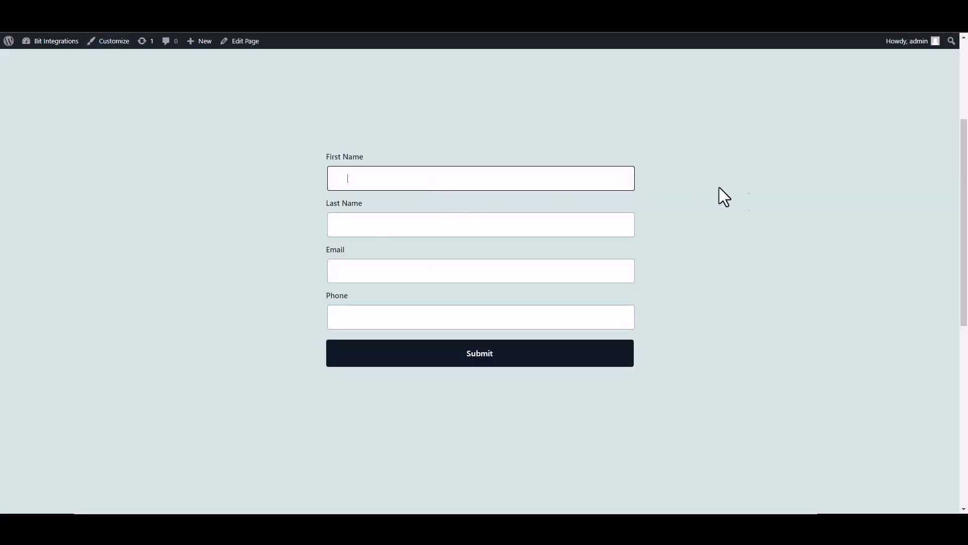
type("test")
left_click(595, 227)
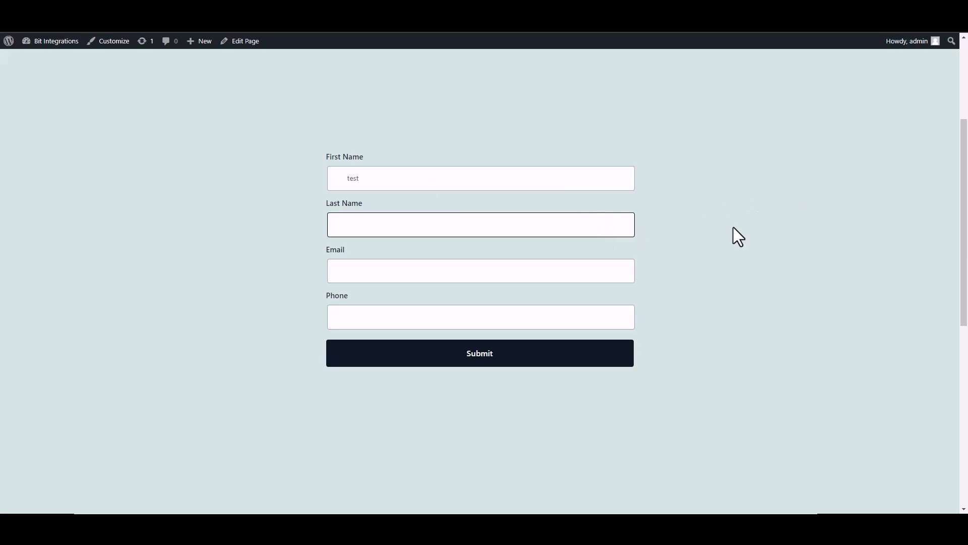
type("test2")
left_click(631, 271)
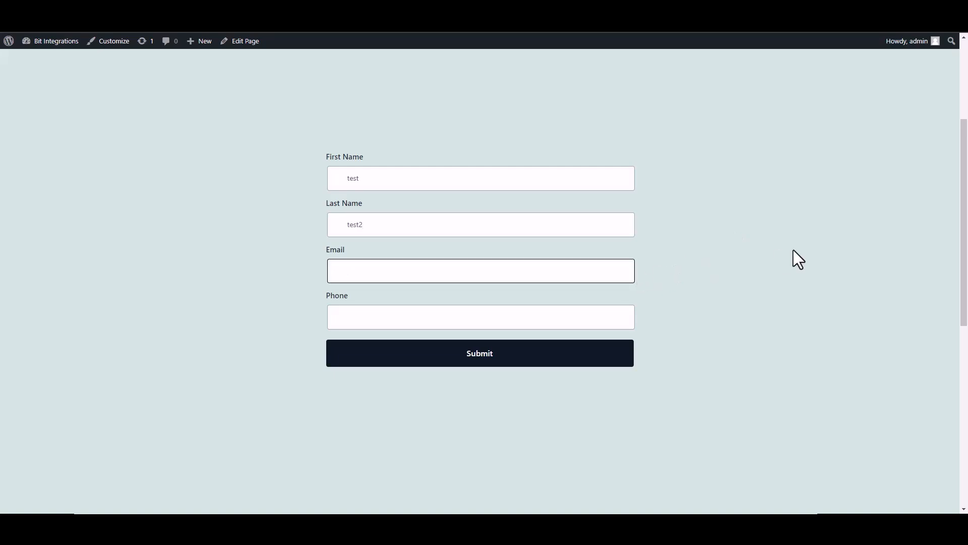
type("test@gmail.com")
left_click(621, 316)
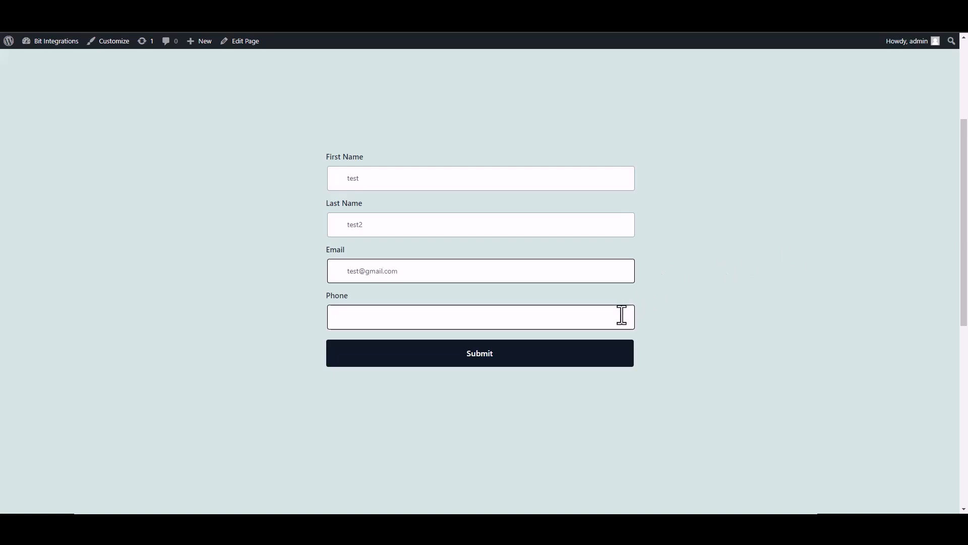
type("25485565")
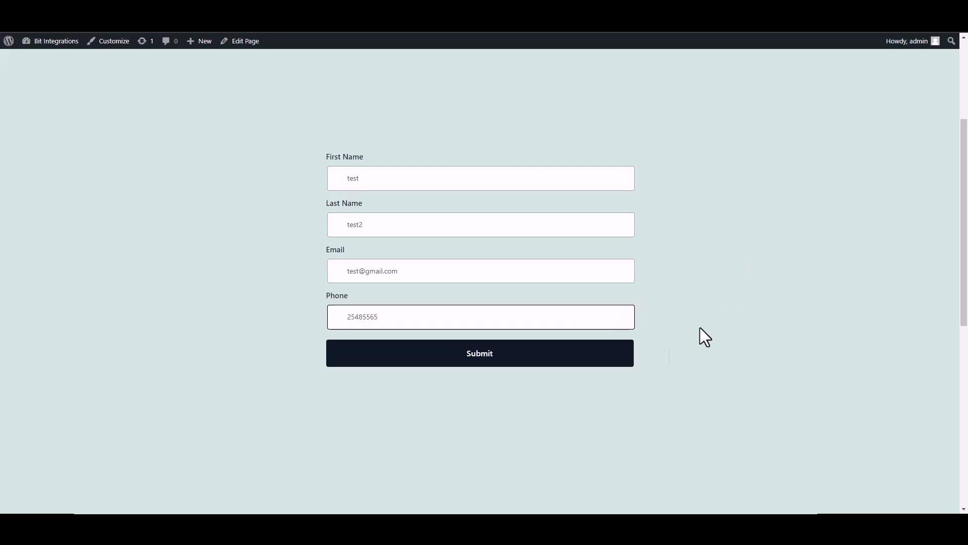
left_click(600, 359)
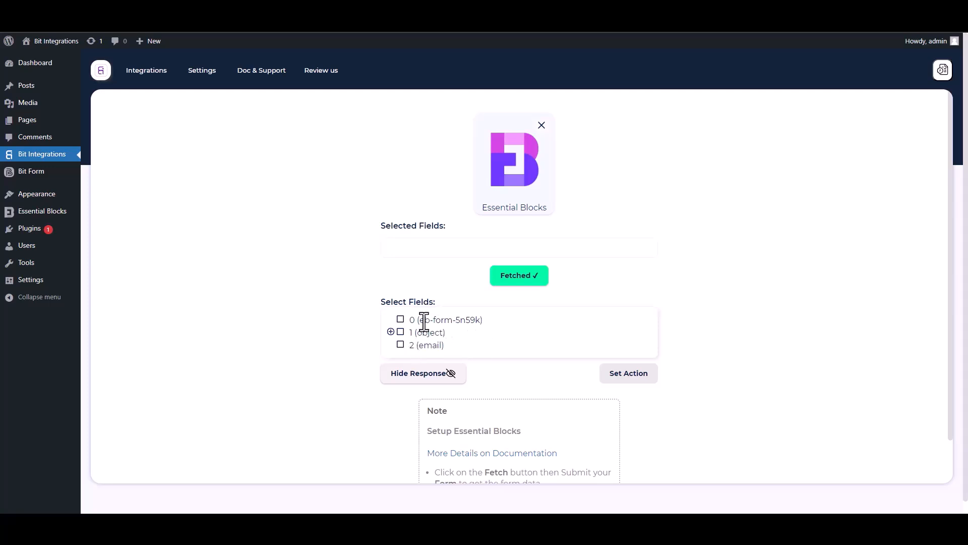
- Select field 0 and the first-name, last-name, email and Phone sub-fields of 1 (object)
left_click_drag(484, 320, 410, 320)
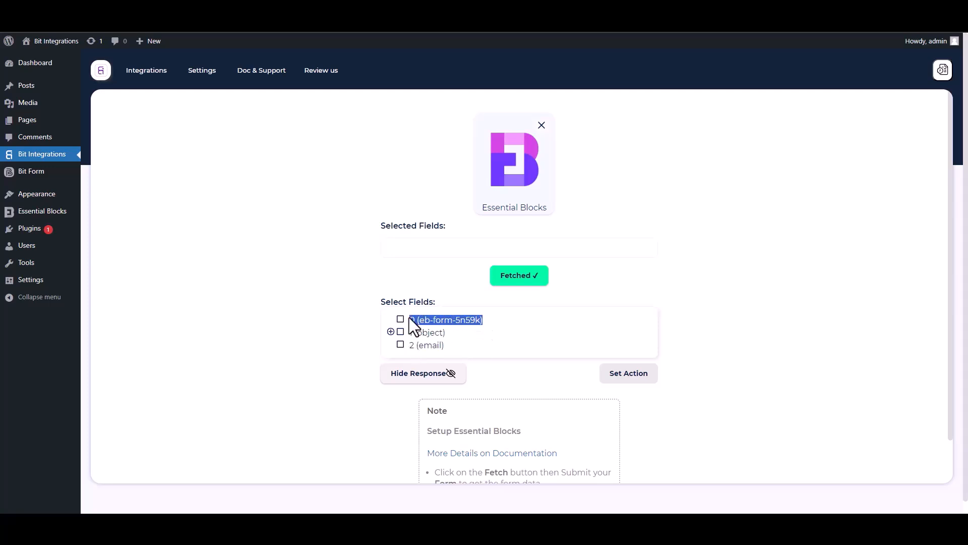
left_click(401, 320)
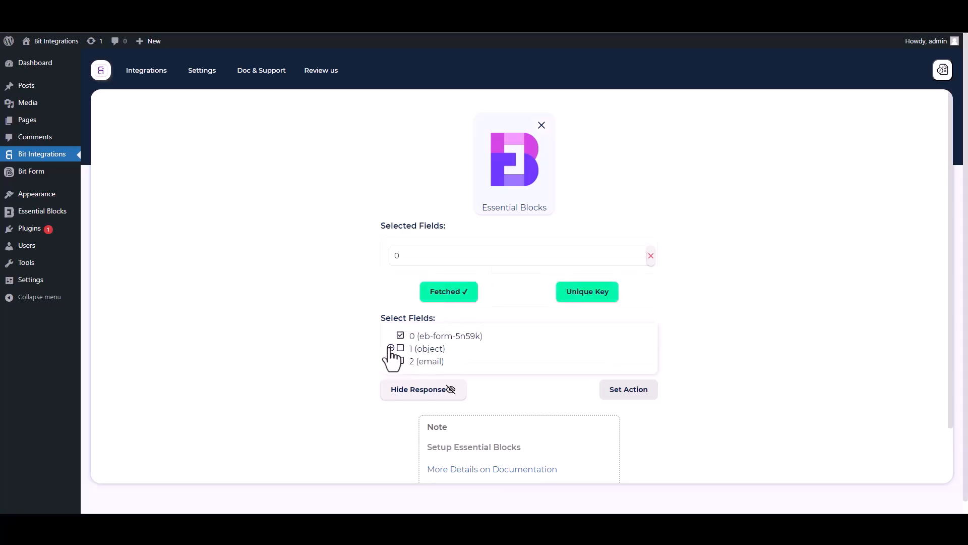
left_click(391, 348)
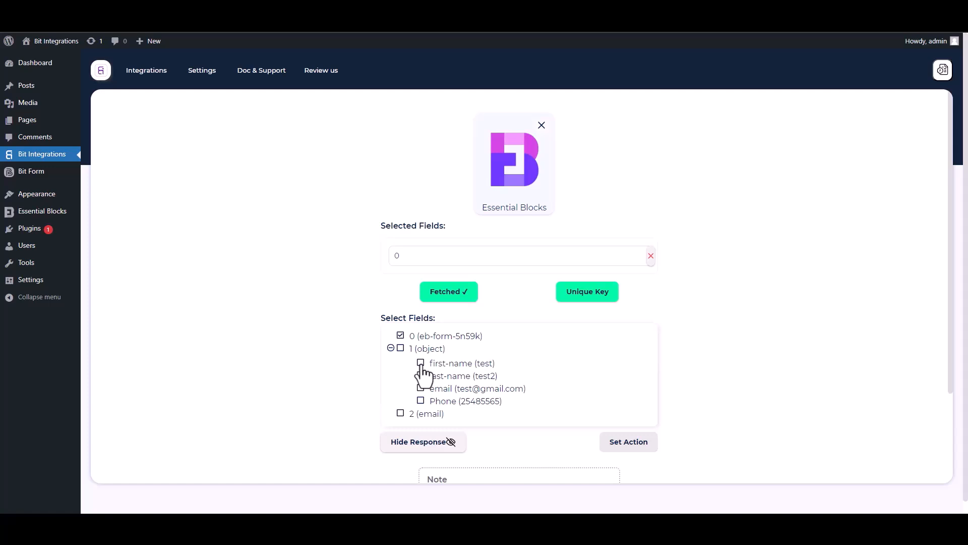
left_click(420, 363)
left_click(421, 401)
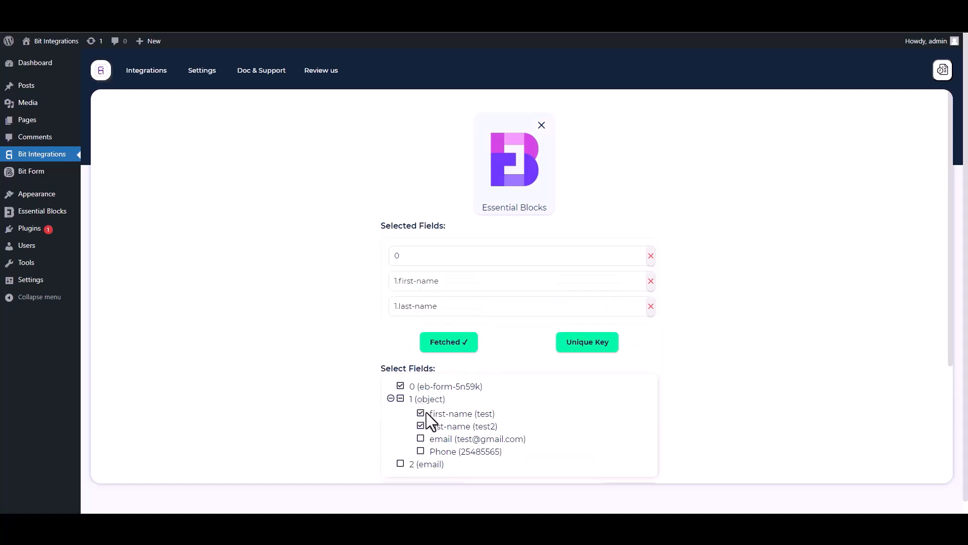
left_click(422, 438)
left_click(420, 477)
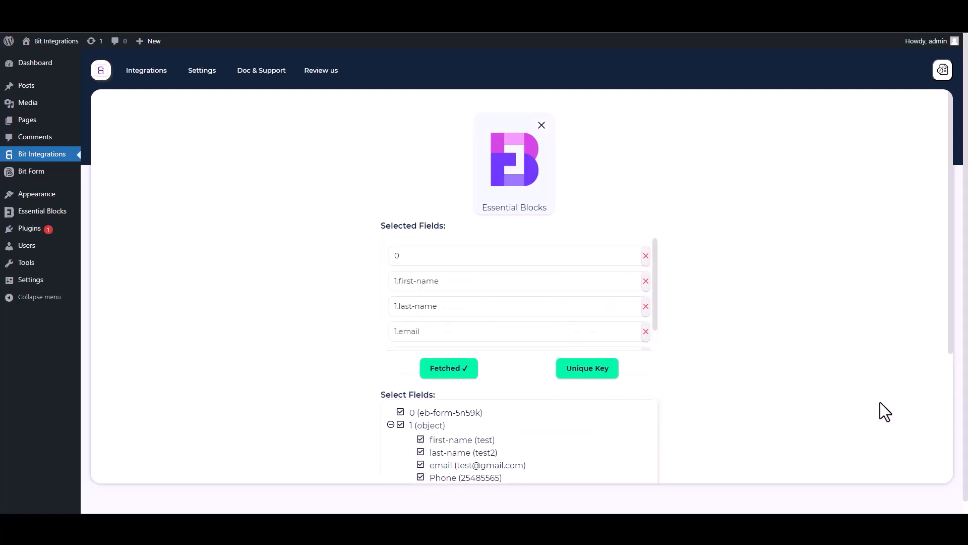
- Set field 0 as the Unique Key's primary key and confirm
left_click_drag(946, 356, 957, 421)
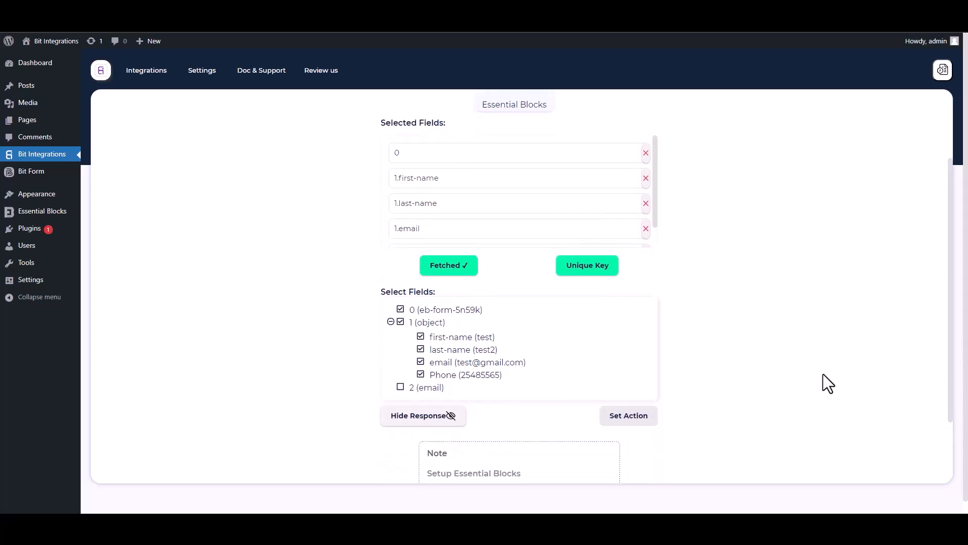
left_click(597, 275)
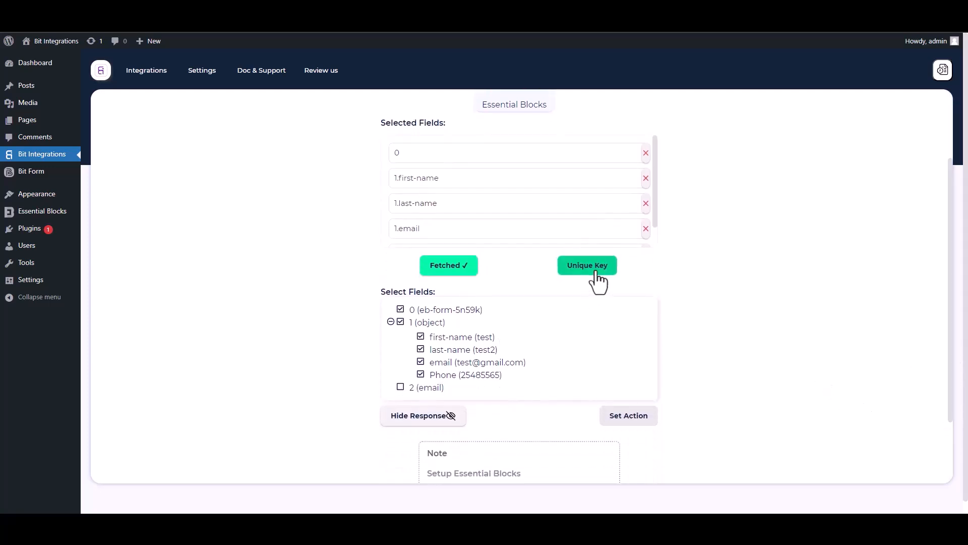
left_click(487, 282)
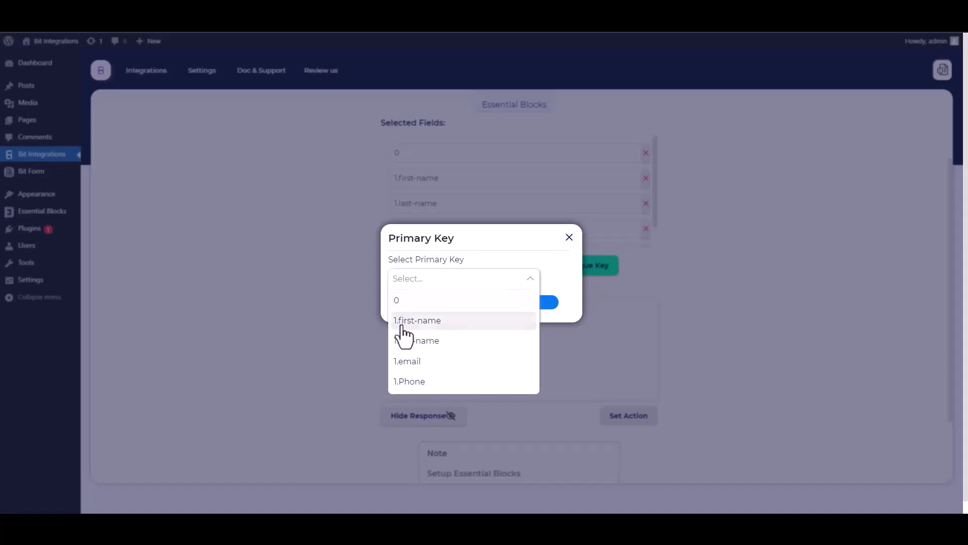
left_click(403, 304)
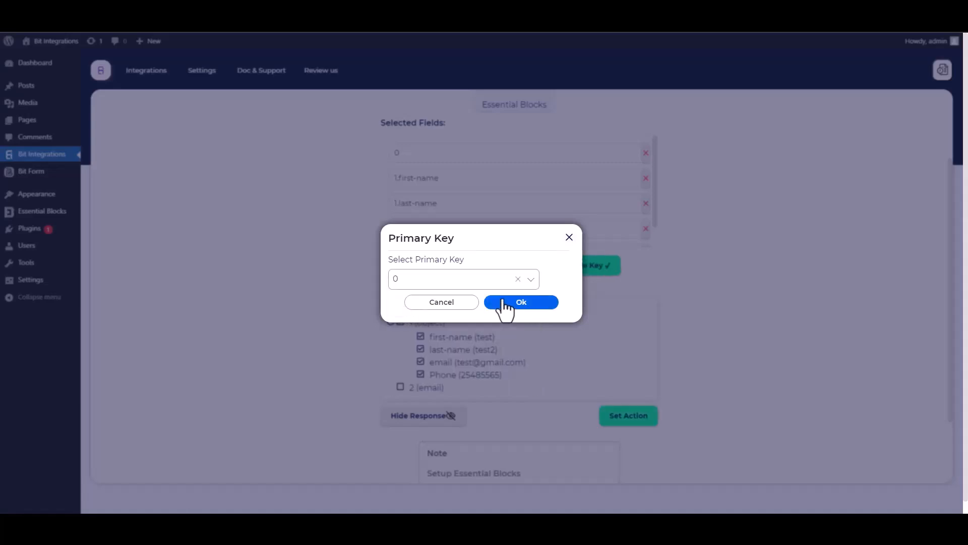
left_click(539, 304)
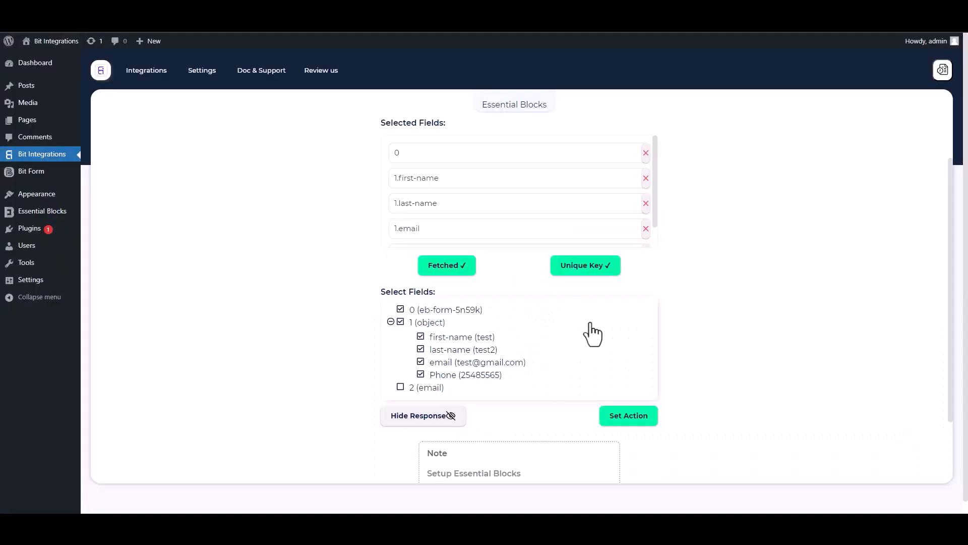
- Choose Nimble as the action (searching 'im') and go to Nimble's API token page
left_click(629, 418)
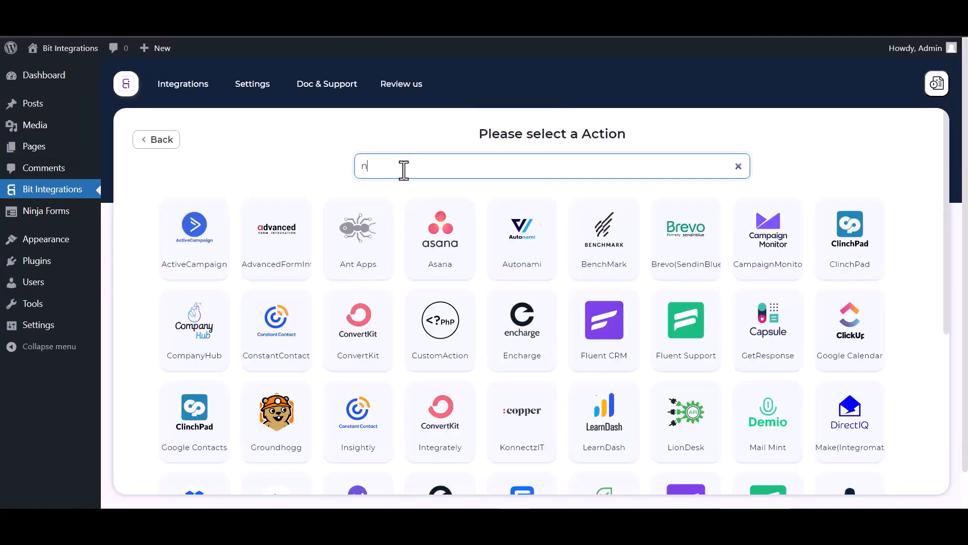
type("im")
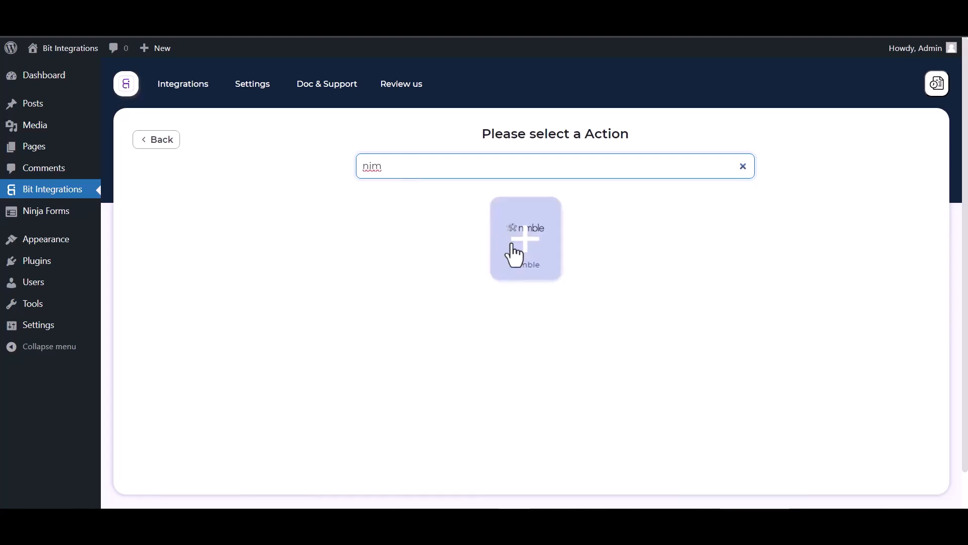
left_click(514, 253)
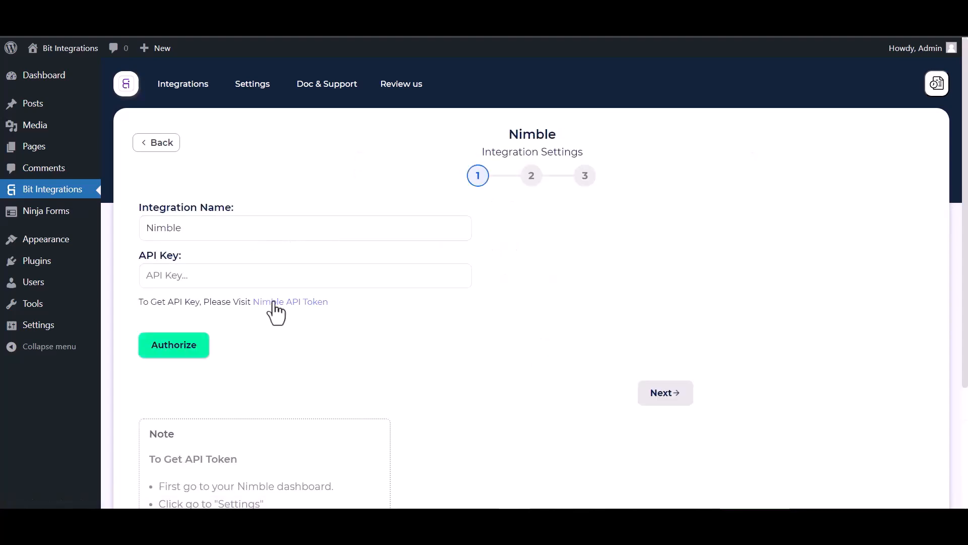
left_click(274, 303)
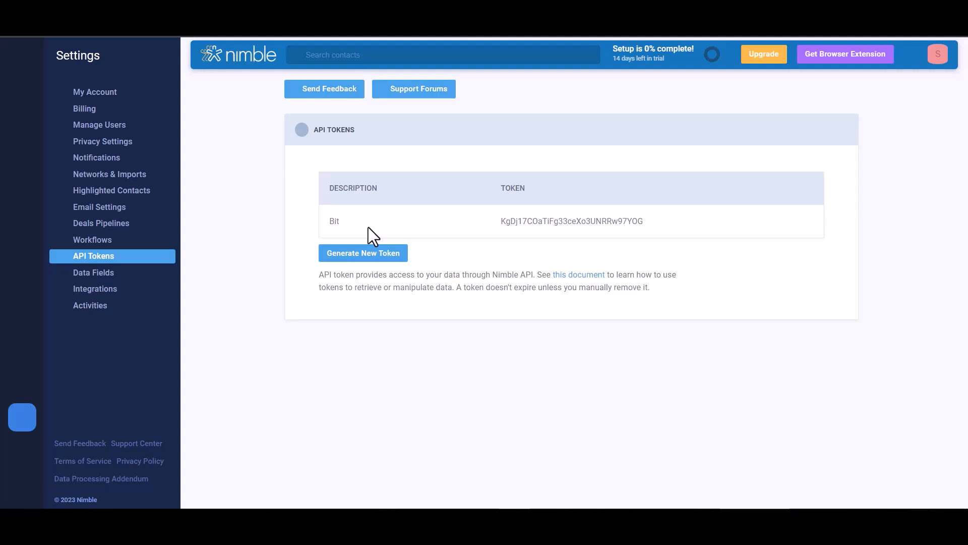
- Generate a new Nimble API token described as 'Bit Integrations'
left_click(370, 254)
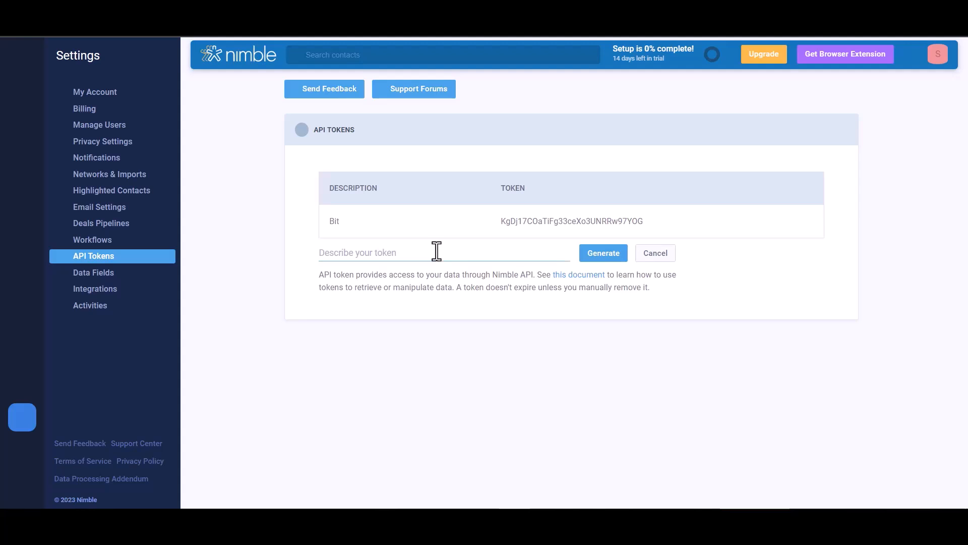
type("Bit Integrations")
left_click(603, 256)
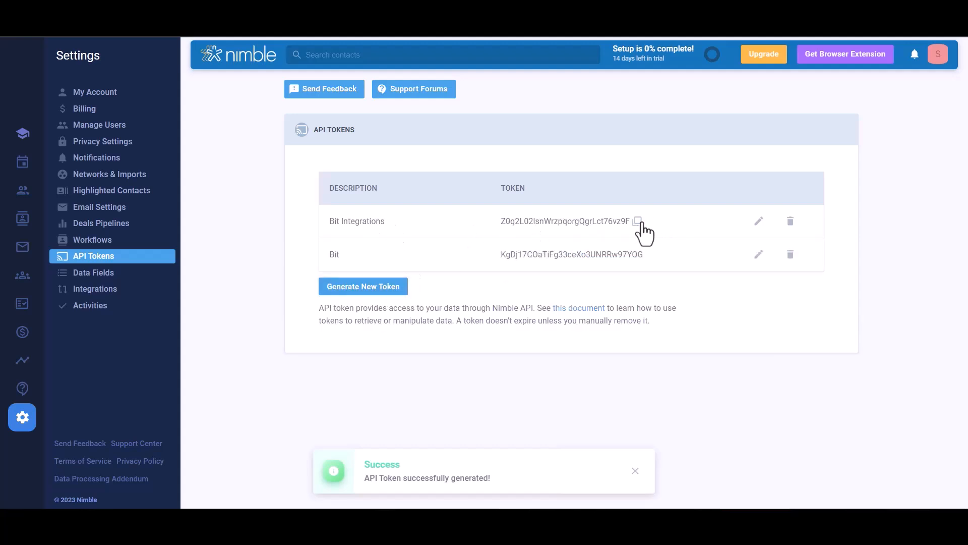
- Copy the new token into the Nimble API Key field and authorize the connection
left_click(638, 222)
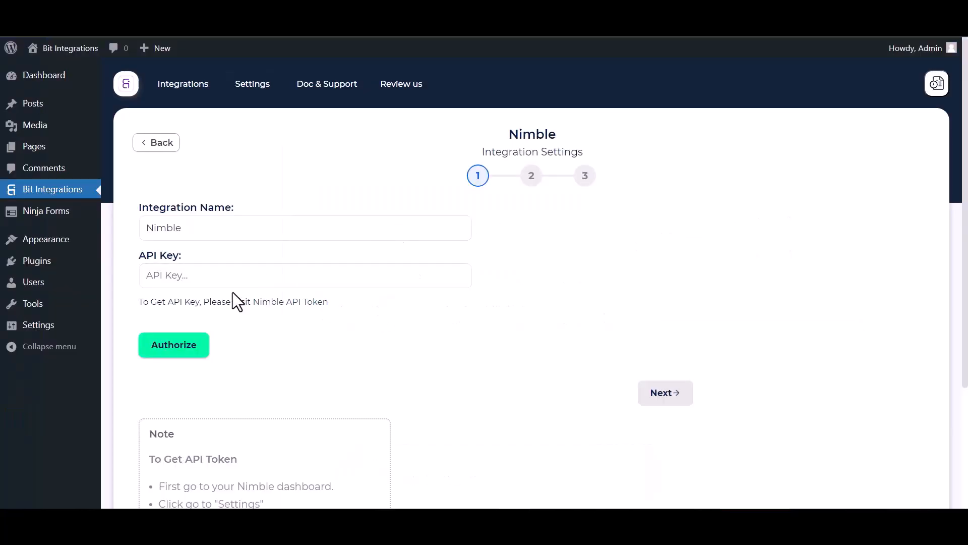
left_click(232, 277)
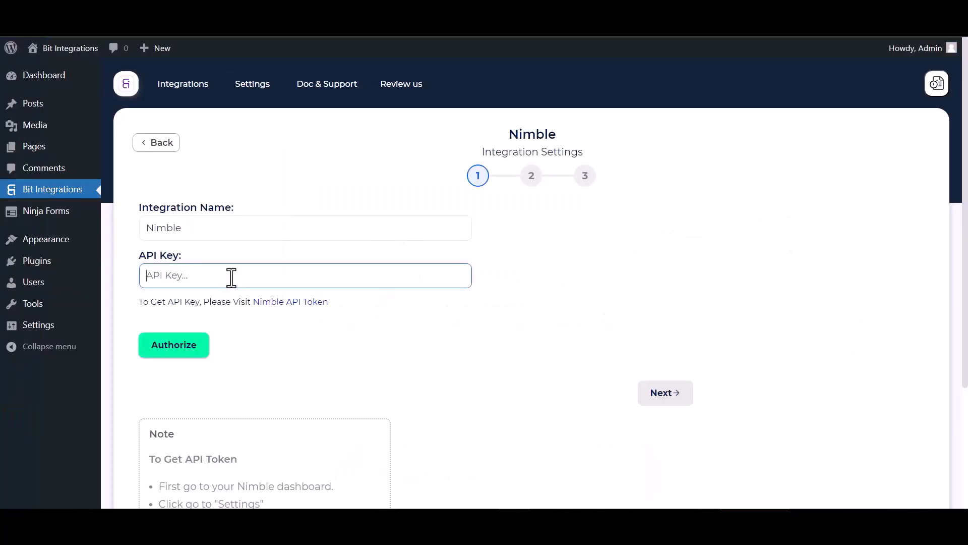
key("ctrl+v")
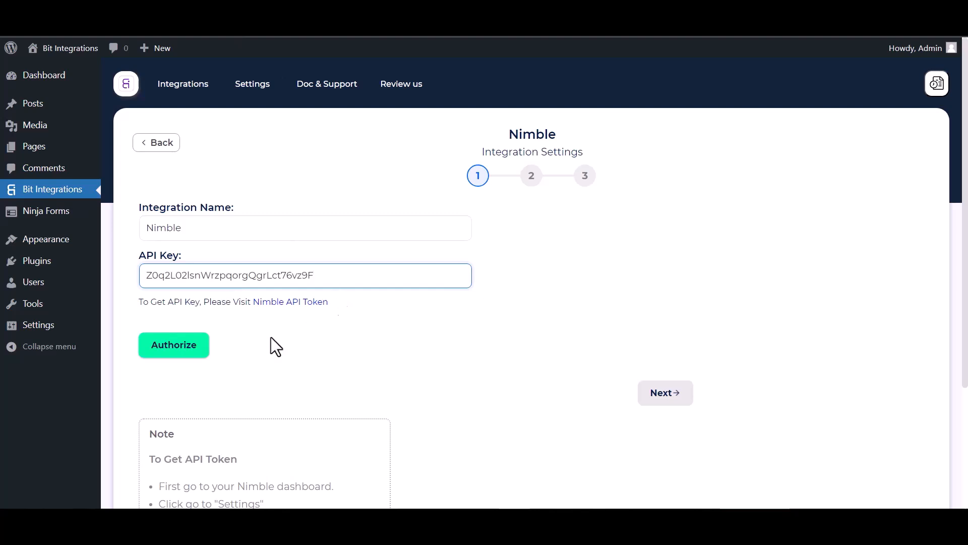
left_click(171, 348)
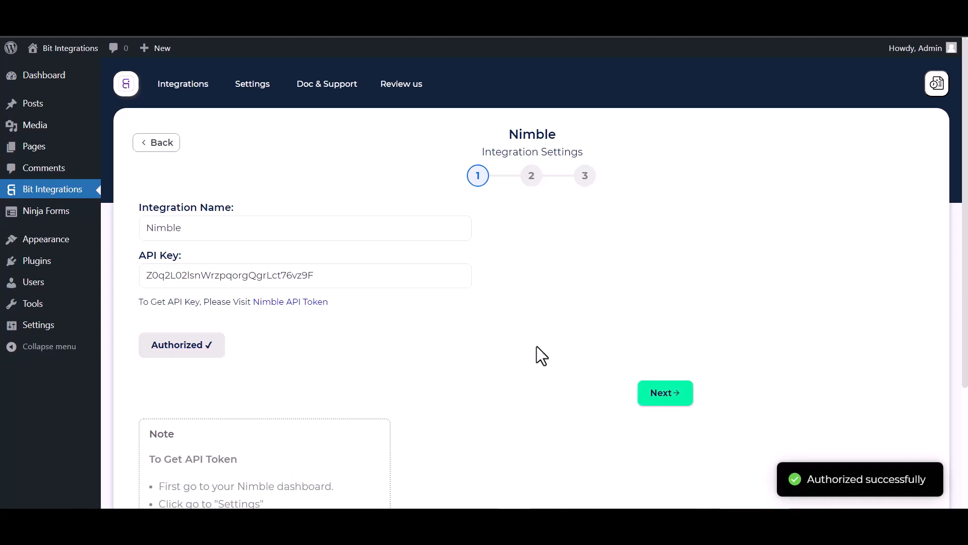
- Go to the action step and select 'Add people' as the Nimble action
left_click(664, 394)
left_click(372, 230)
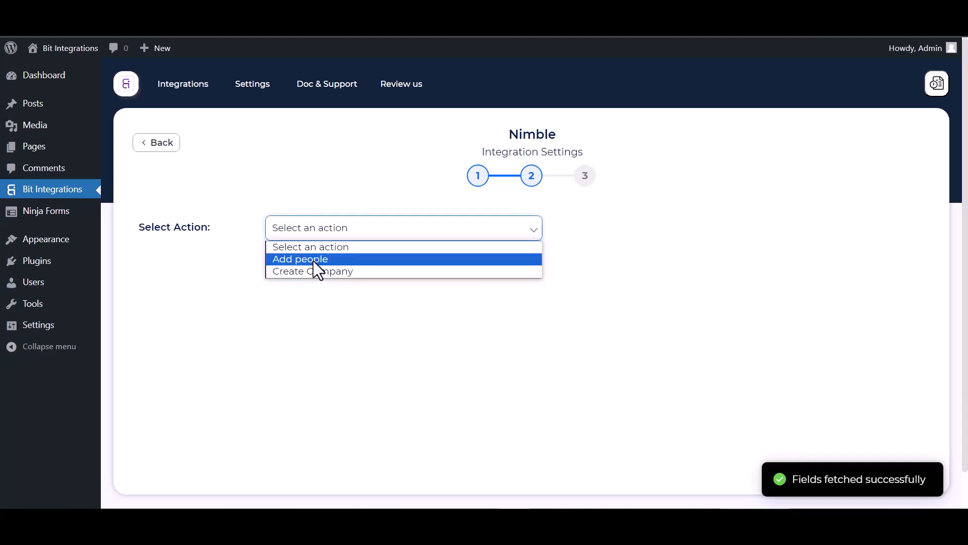
left_click(314, 261)
scroll(343, 283, "down", 2)
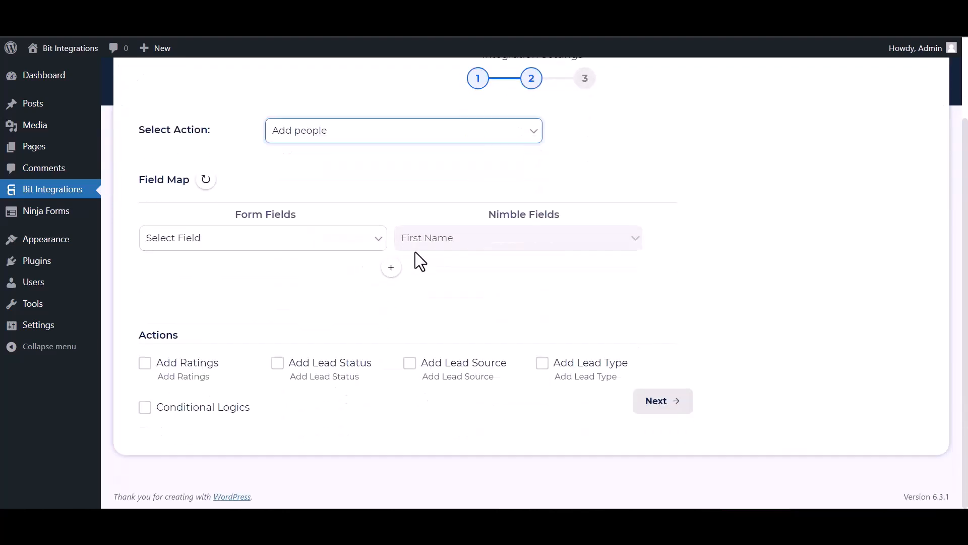
- Map the form's First Name and Last Name fields to Nimble First Name and Last Name
left_click(317, 246)
left_click(214, 283)
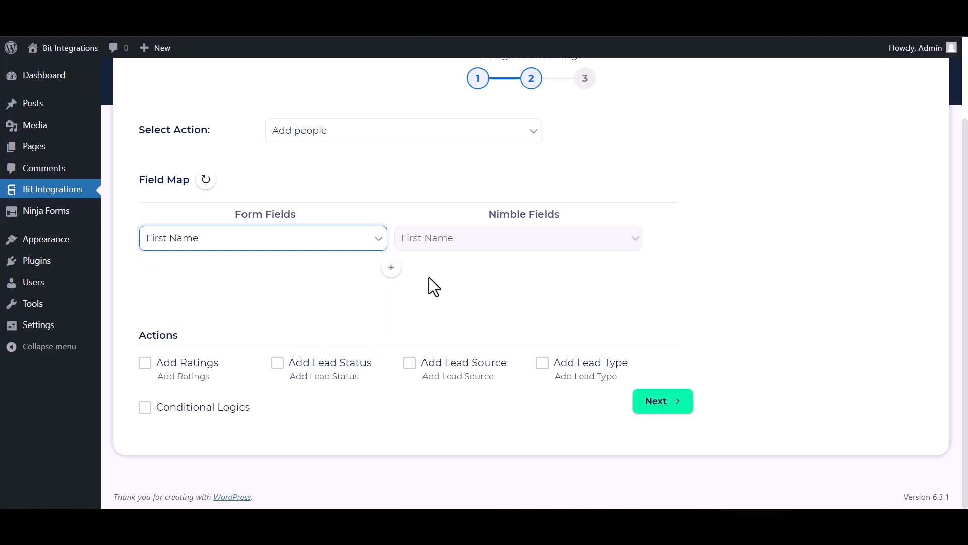
left_click(391, 267)
left_click(442, 270)
scroll(443, 85, "down", 1)
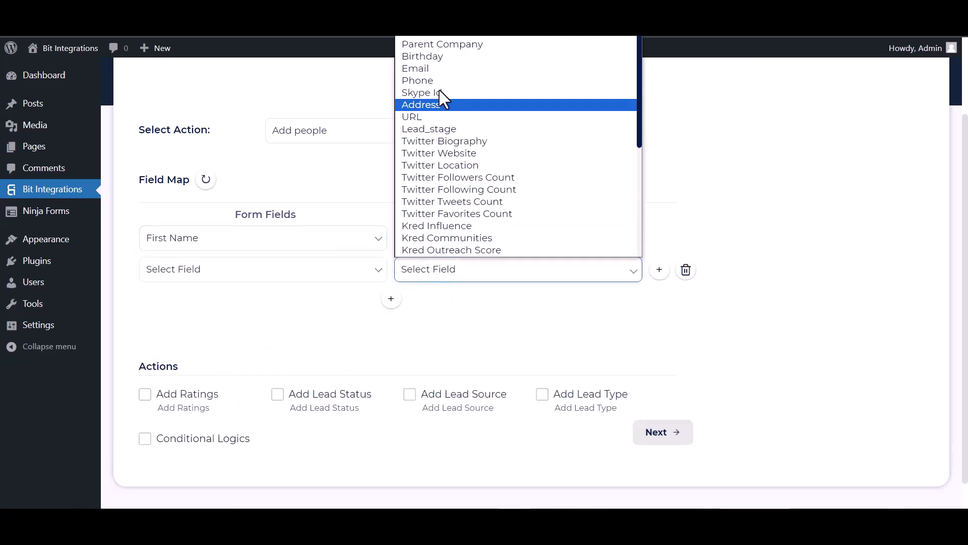
scroll(444, 149, "up", 1)
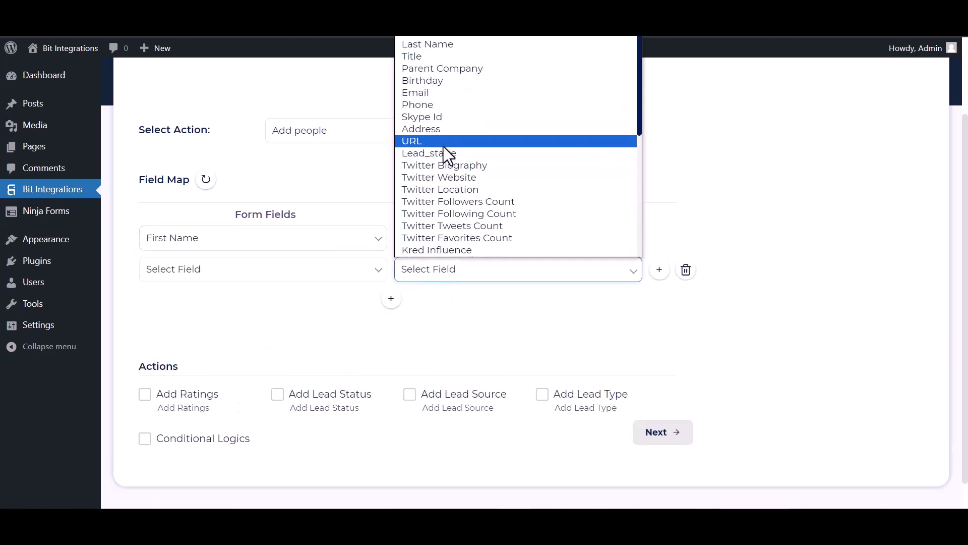
left_click(437, 48)
left_click(323, 267)
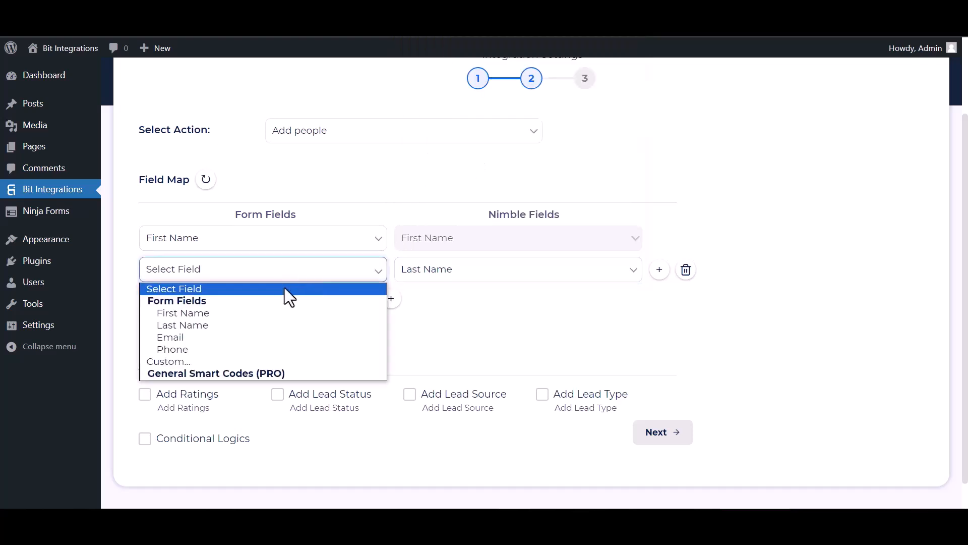
left_click(182, 322)
- Add mapping rows linking the form's Email and Phone fields to Nimble Email and Phone
left_click(392, 299)
left_click(427, 301)
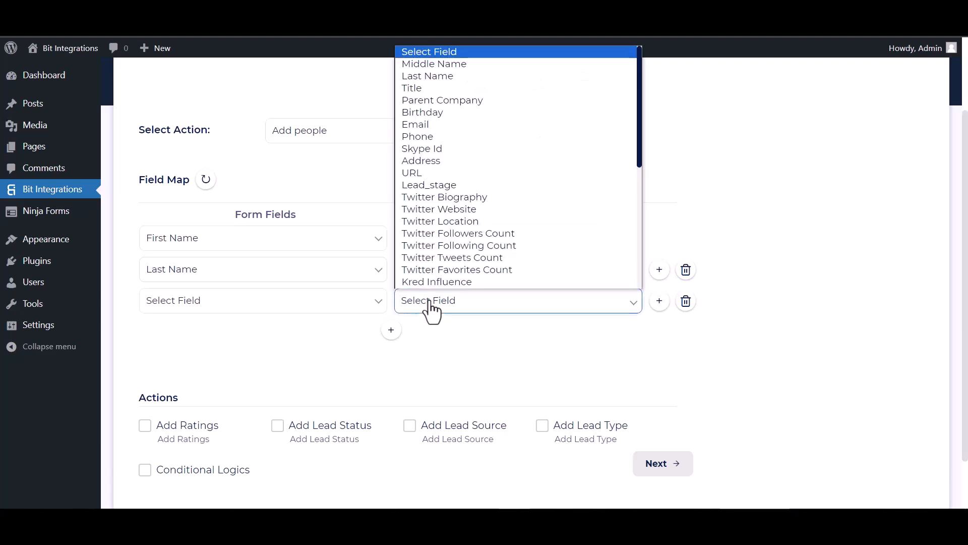
left_click(436, 128)
left_click(323, 308)
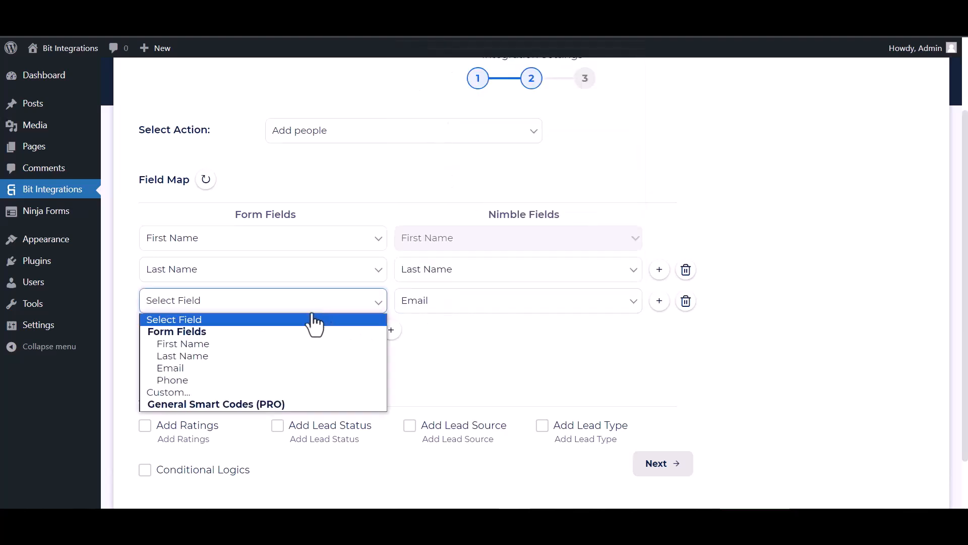
left_click(173, 372)
left_click(390, 330)
left_click(426, 332)
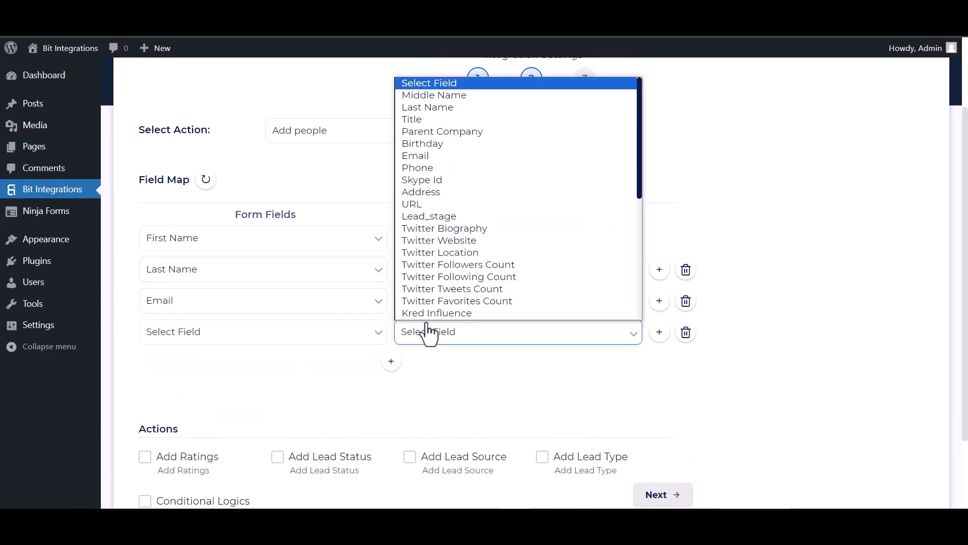
left_click(420, 170)
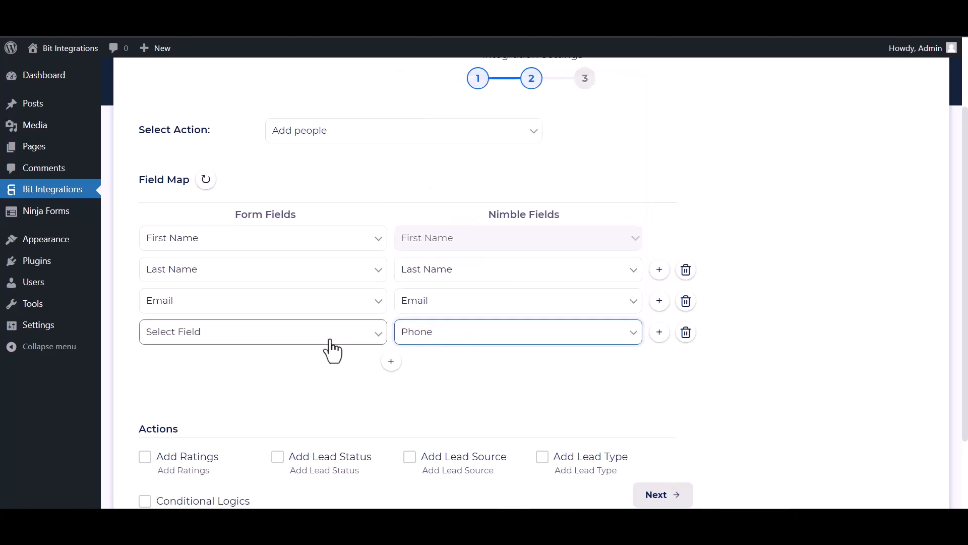
left_click(283, 334)
left_click(182, 412)
scroll(378, 309, "down", 2)
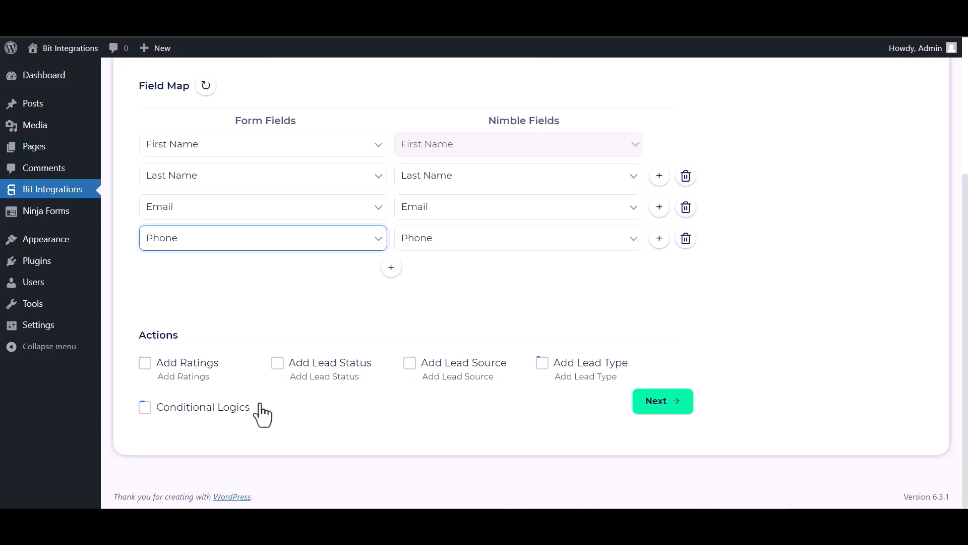
- Leave Conditional Logics unchecked, proceed to step 3, and Finish & Save the integration
left_click(145, 408)
scroll(244, 376, "down", 2)
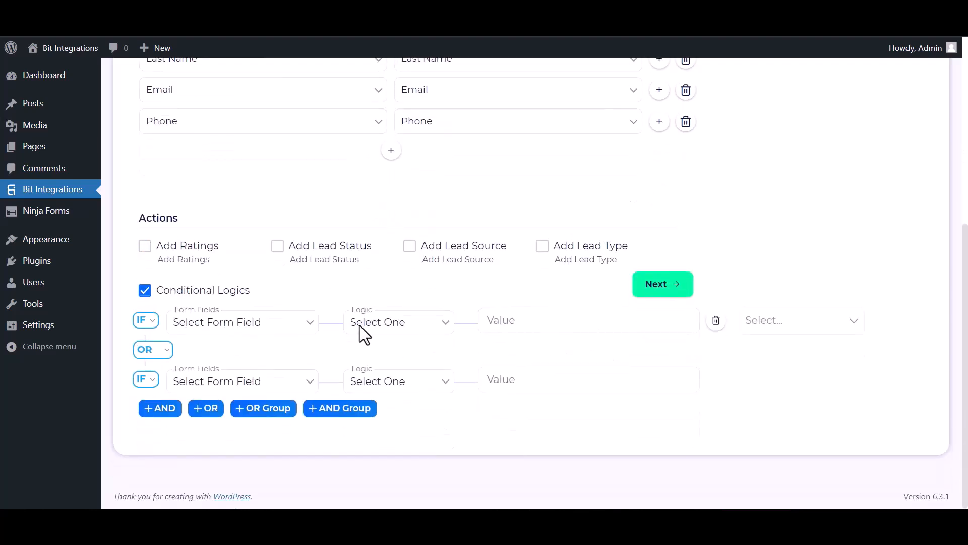
left_click(145, 291)
left_click(656, 404)
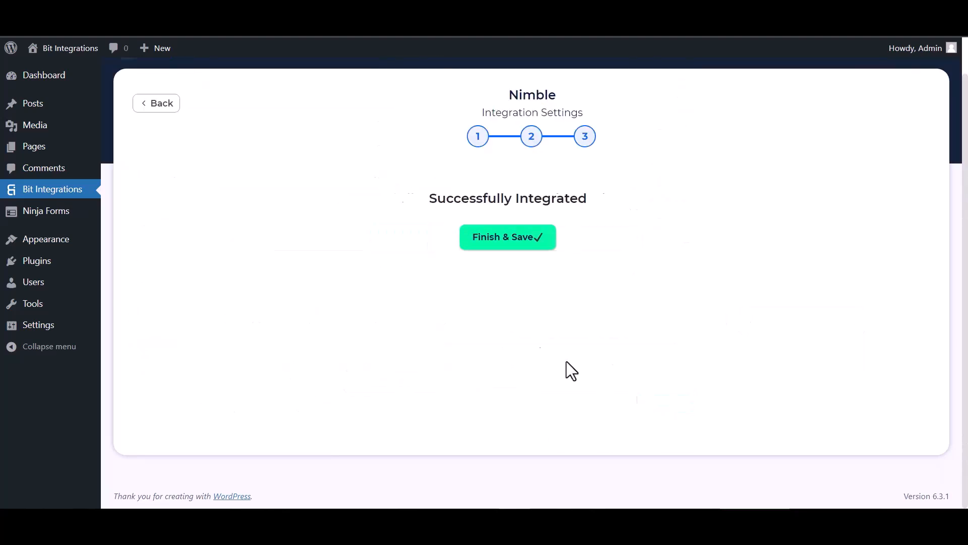
left_click(515, 242)
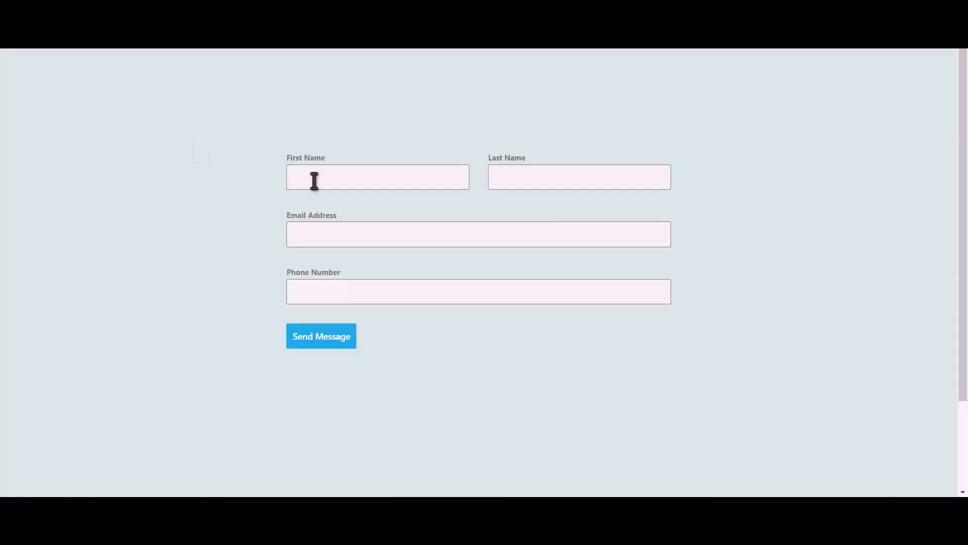
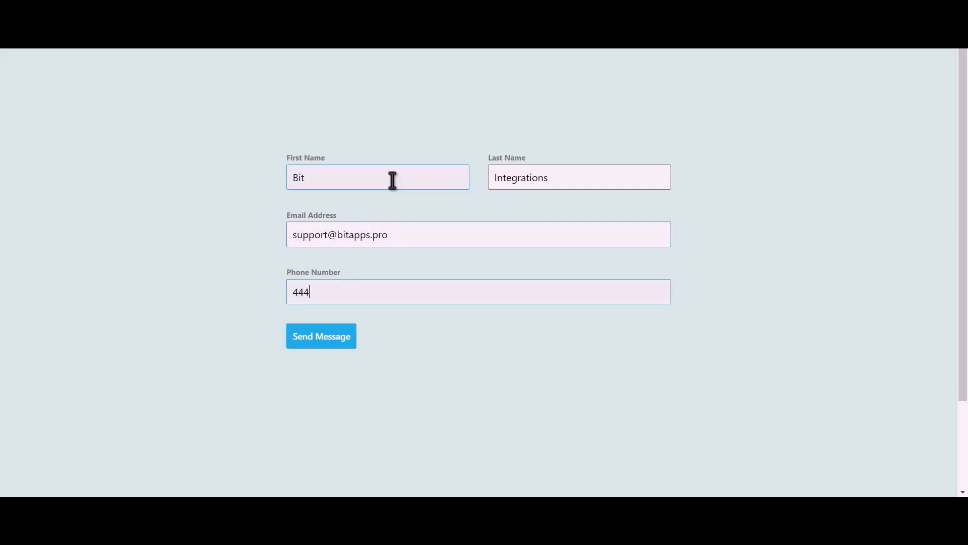
- Fill the contact form with a Bit Integrations test name, e-mail and phone number, then send it
left_click(334, 344)
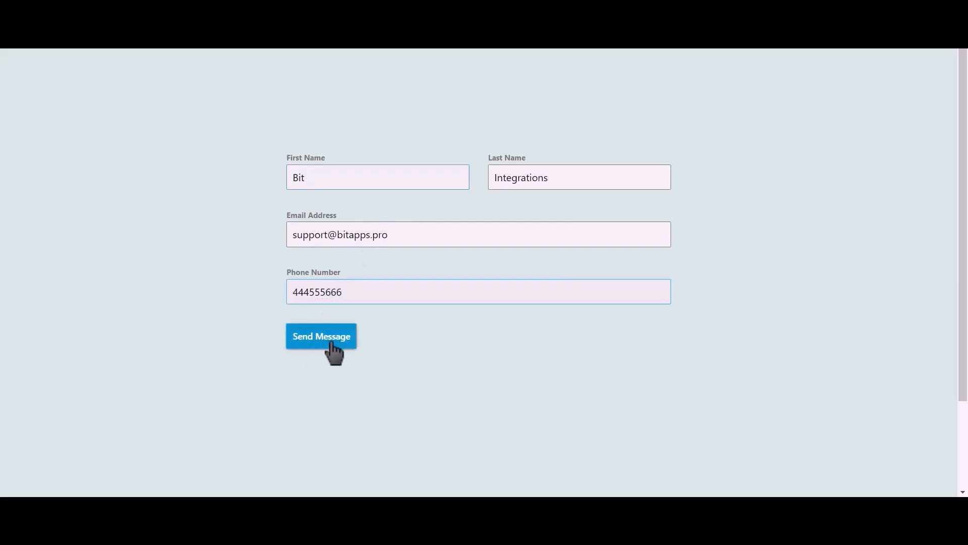